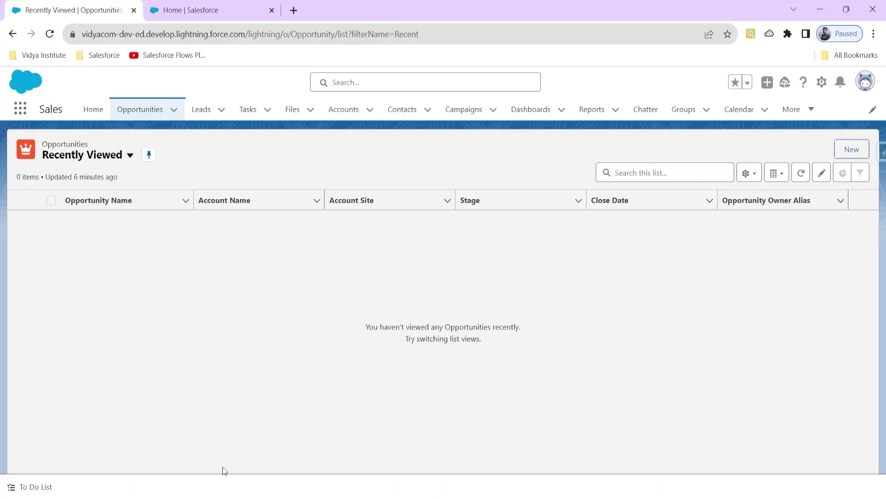
- On a new opportunity form, try Delivery/Installation Status values In progress and then Completed
left_click(846, 148)
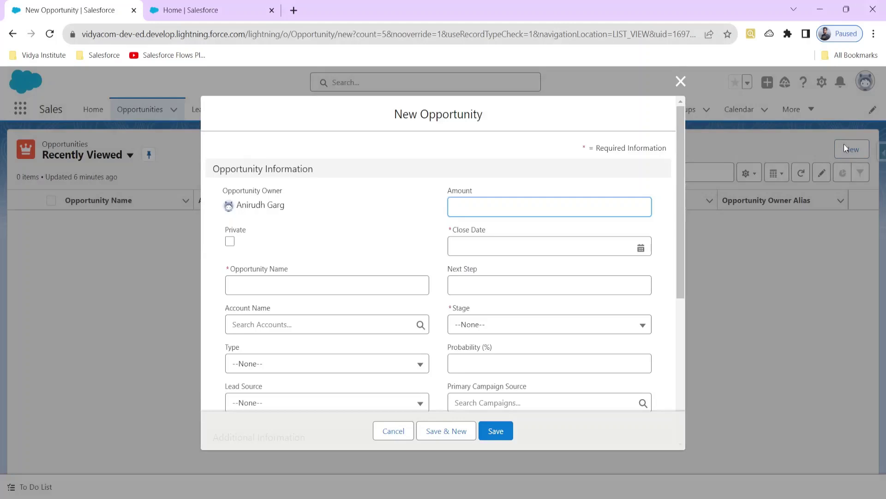
scroll(362, 242, "down", 4)
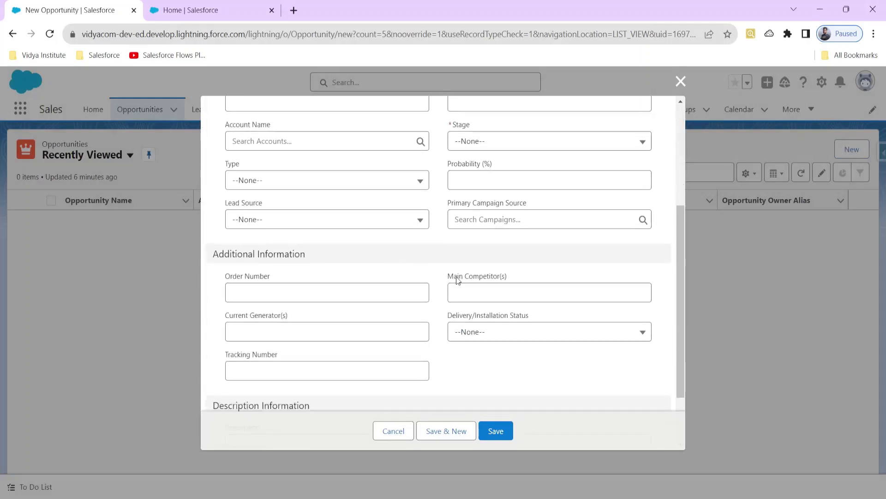
left_click(512, 333)
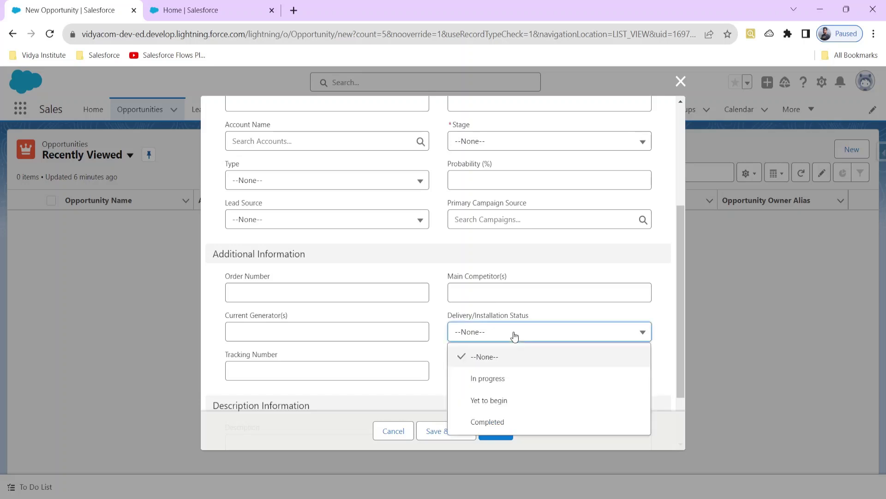
left_click(504, 378)
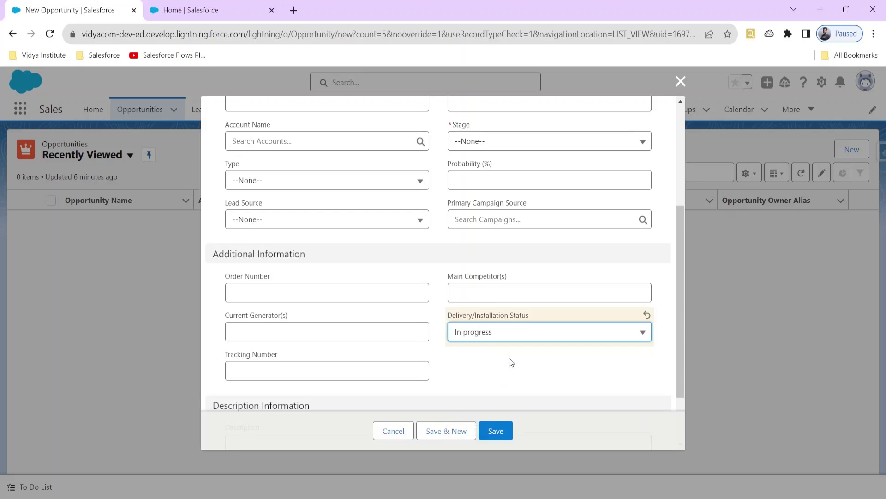
left_click(501, 339)
left_click(499, 421)
- Set the form's Stage to Closed Won, then discard the opportunity without saving
scroll(517, 304, "up", 3)
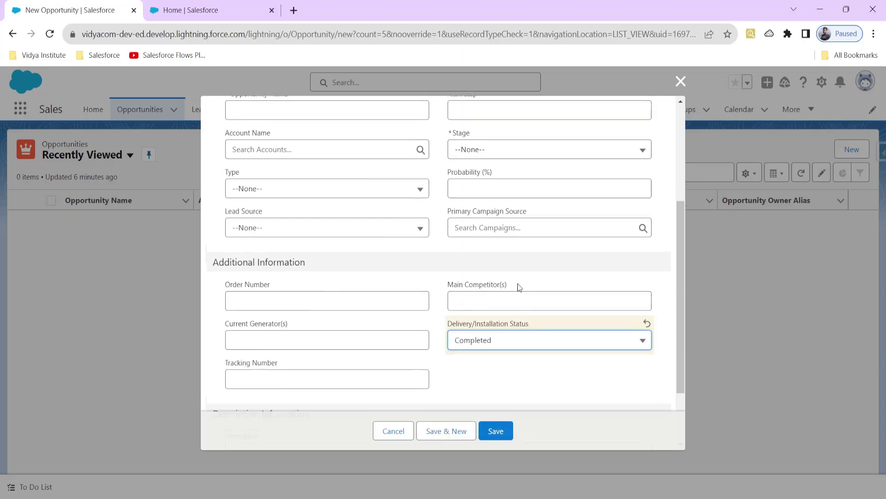
left_click(475, 206)
scroll(505, 287, "down", 3)
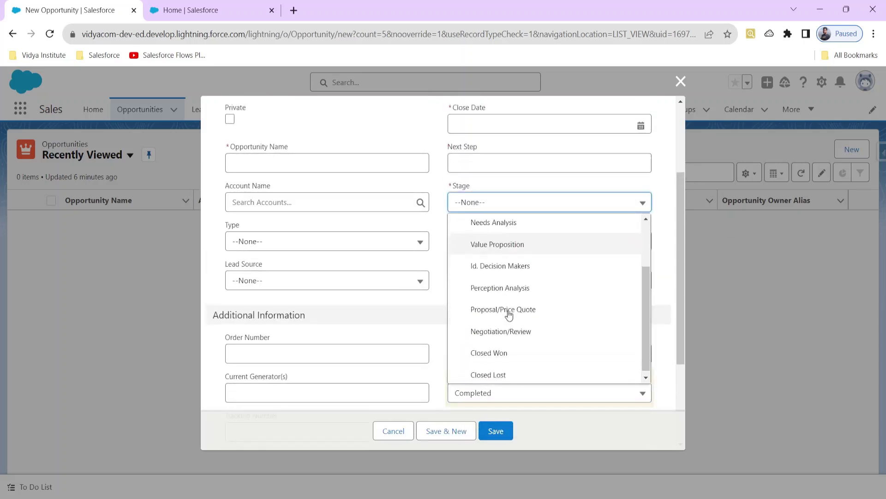
left_click(507, 347)
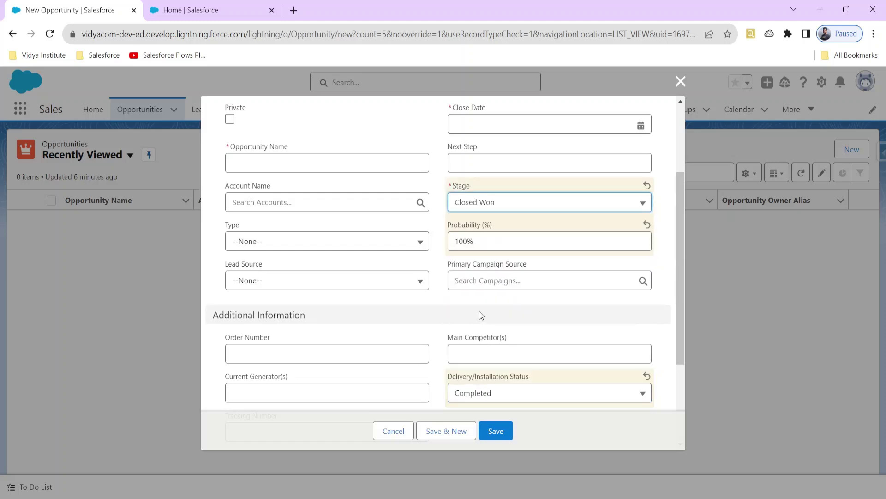
scroll(479, 311, "up", 3)
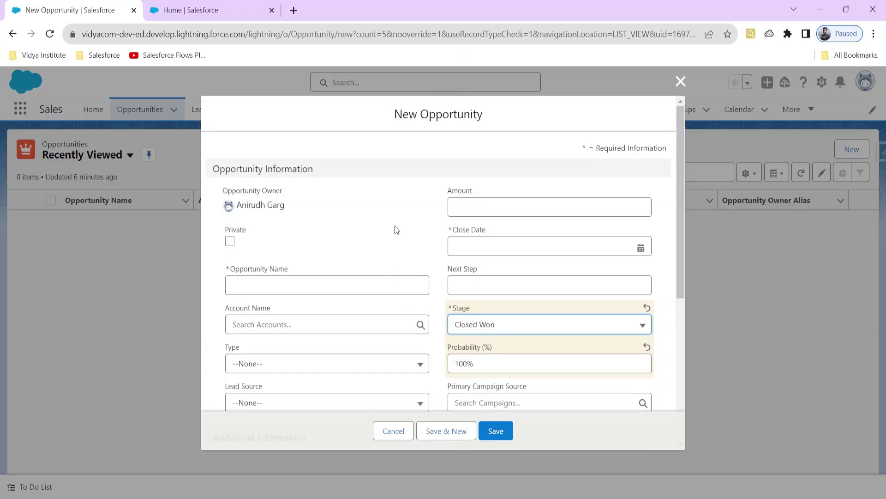
scroll(450, 237, "down", 4)
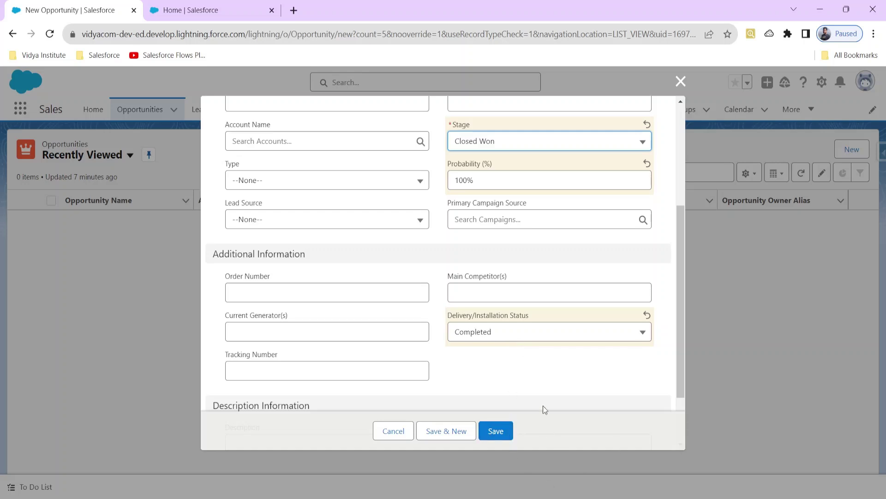
scroll(531, 324, "up", 1)
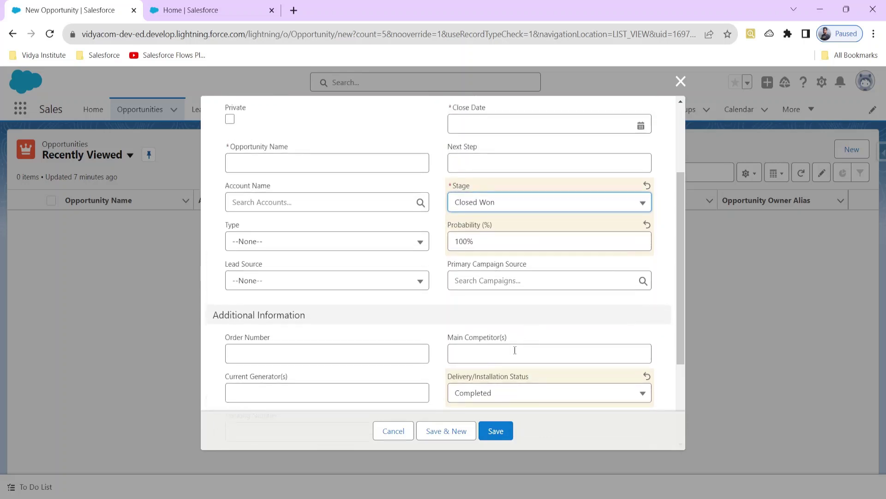
left_click(401, 431)
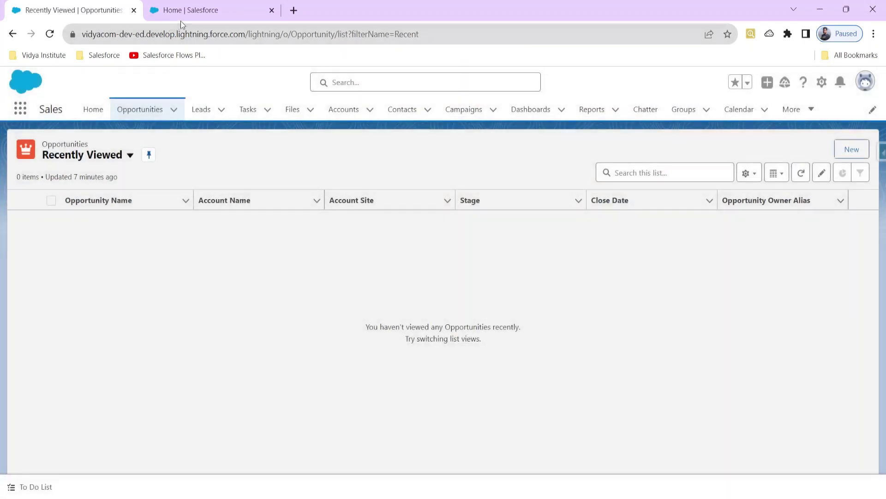
- In Setup, search Quick Find for 'flows' and start a New Flow from the Flows list
left_click(198, 11)
left_click(81, 140)
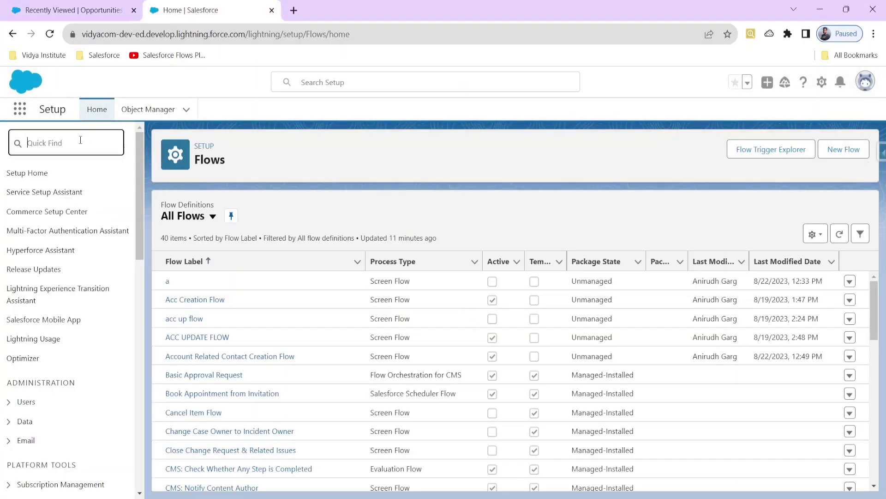
type("flows")
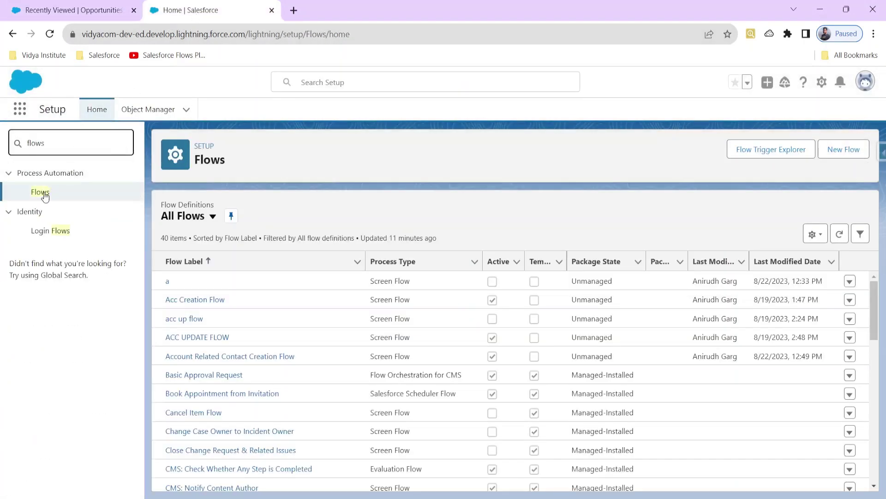
left_click(40, 193)
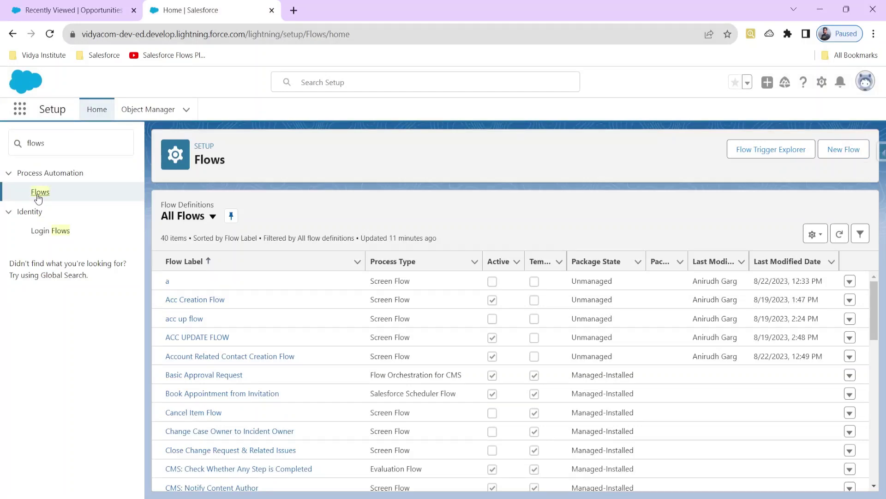
left_click(848, 151)
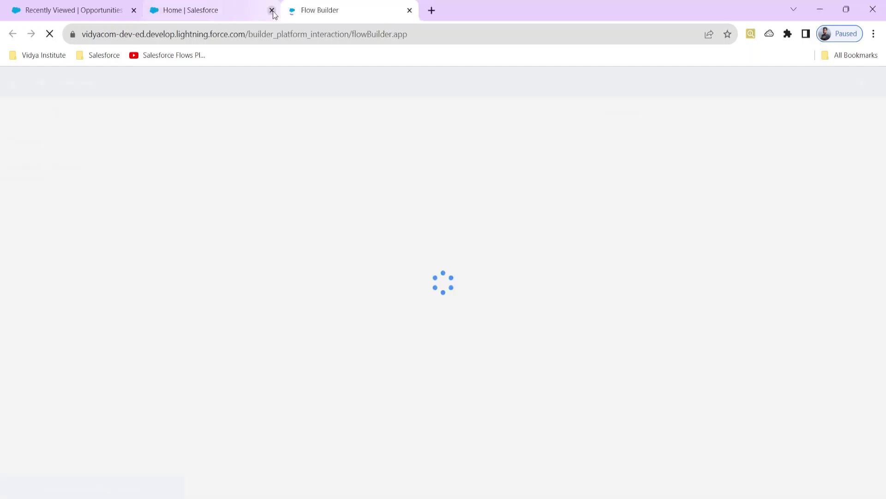
- Close the old Setup tab and create a Record-Triggered Flow
left_click(271, 10)
left_click(409, 200)
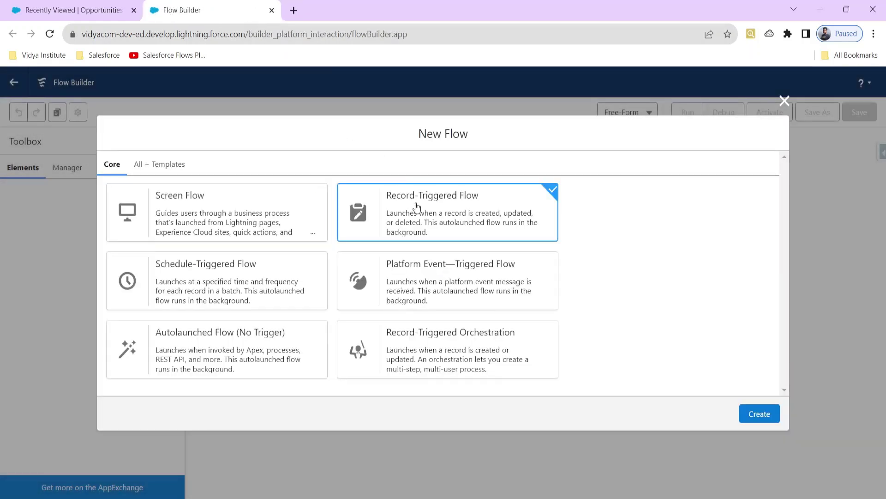
left_click(760, 416)
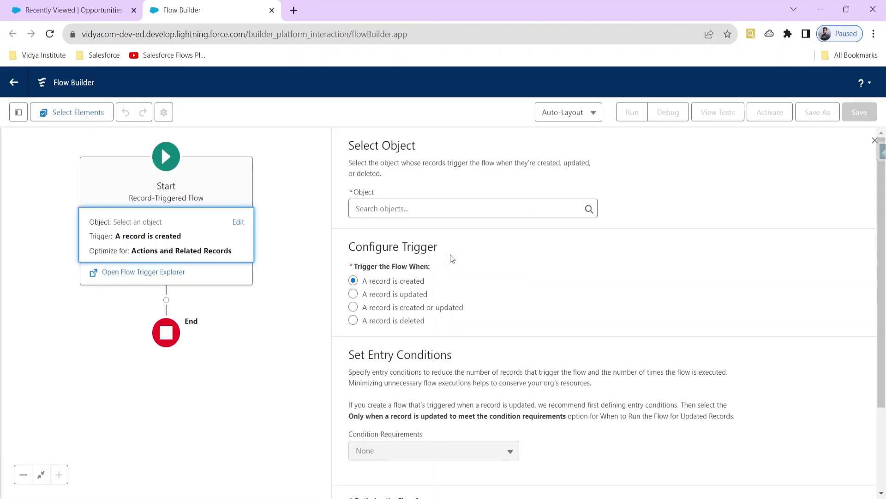
- Search 'oppo' and select Opportunity as the flow's triggering object
left_click(378, 211)
type("oppo")
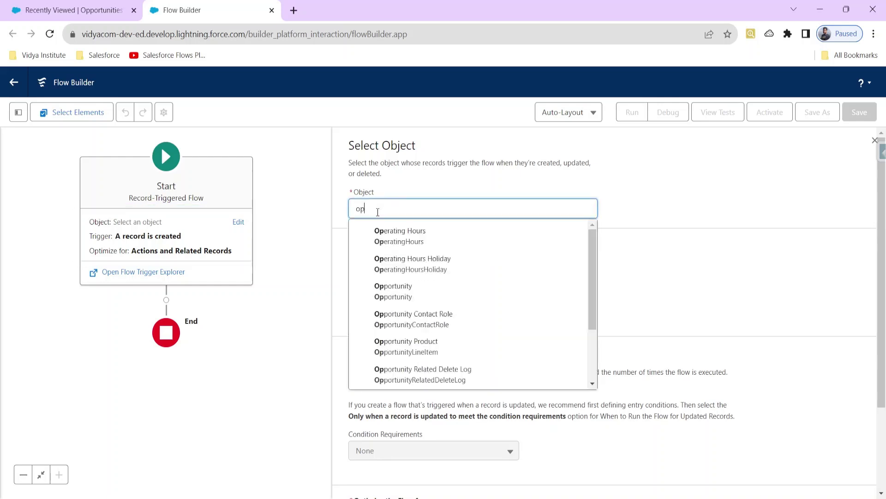
left_click(381, 230)
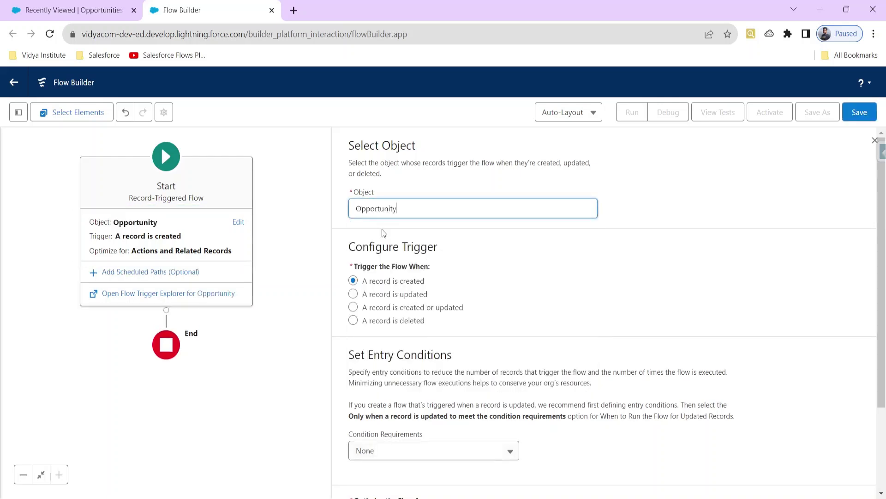
scroll(382, 231, "down", 3)
scroll(384, 237, "up", 2)
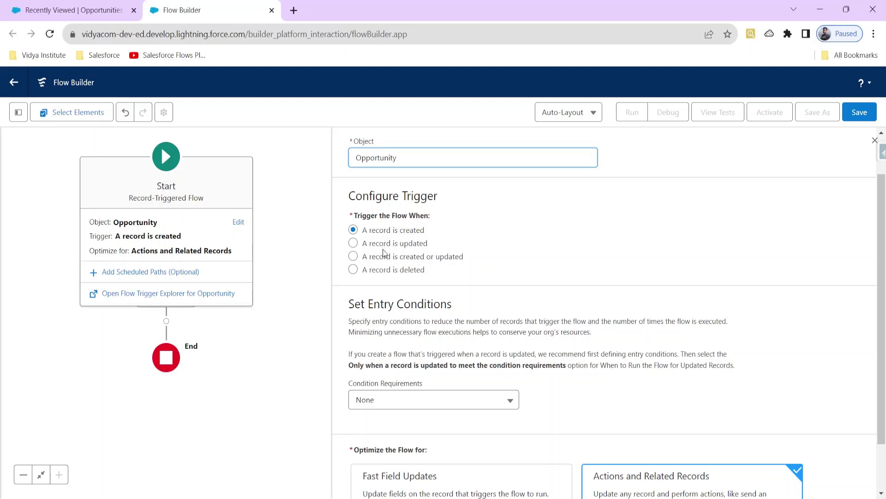
scroll(383, 254, "down", 1)
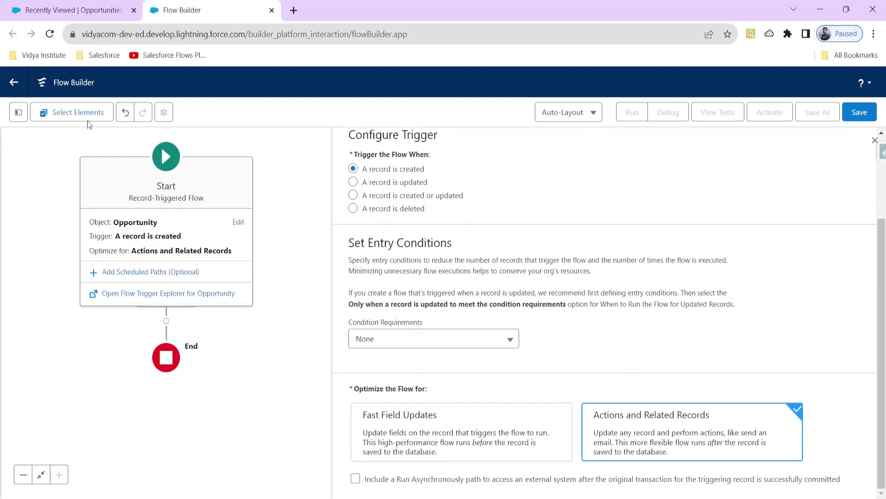
- Review the Stage values on a new opportunity form, then return to the flow
left_click(55, 10)
left_click(853, 149)
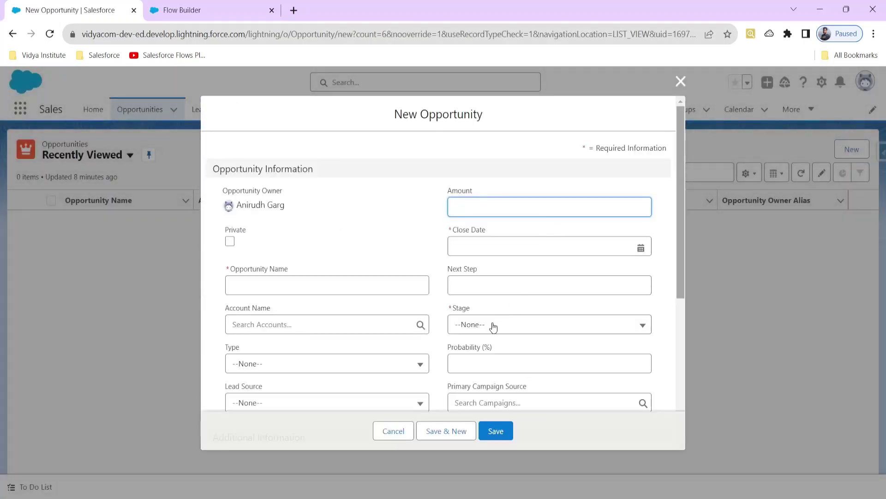
left_click(493, 326)
scroll(503, 244, "down", 2)
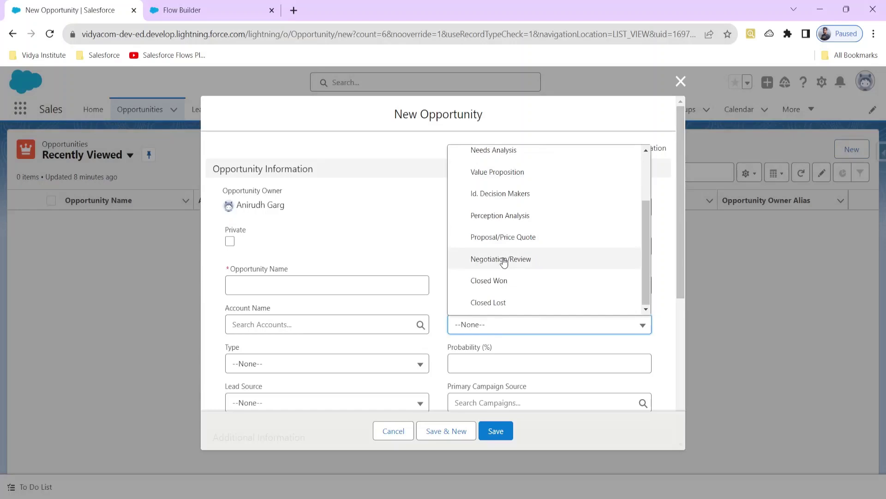
left_click(194, 11)
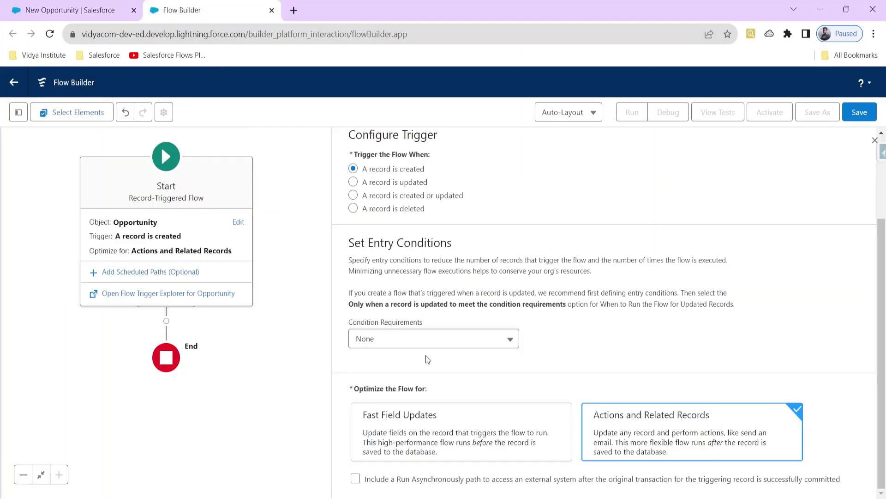
- Add an entry condition requiring all conditions: StageName Equals Closed Won
left_click(411, 338)
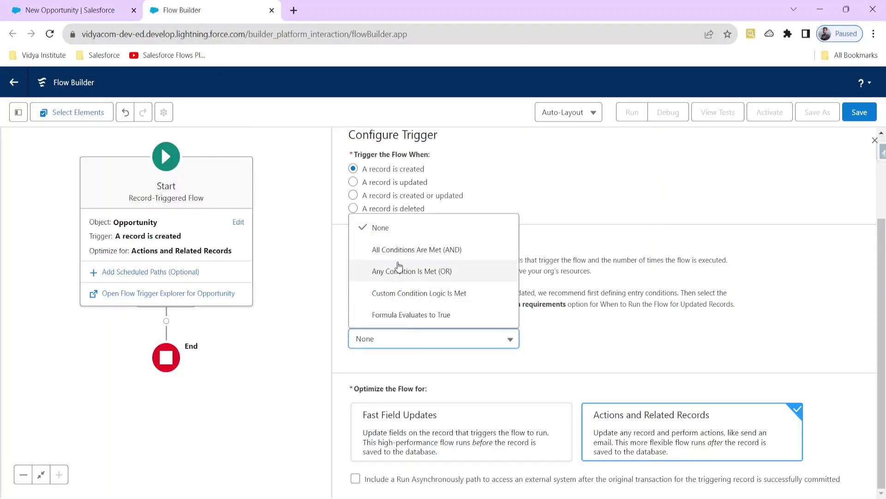
left_click(396, 251)
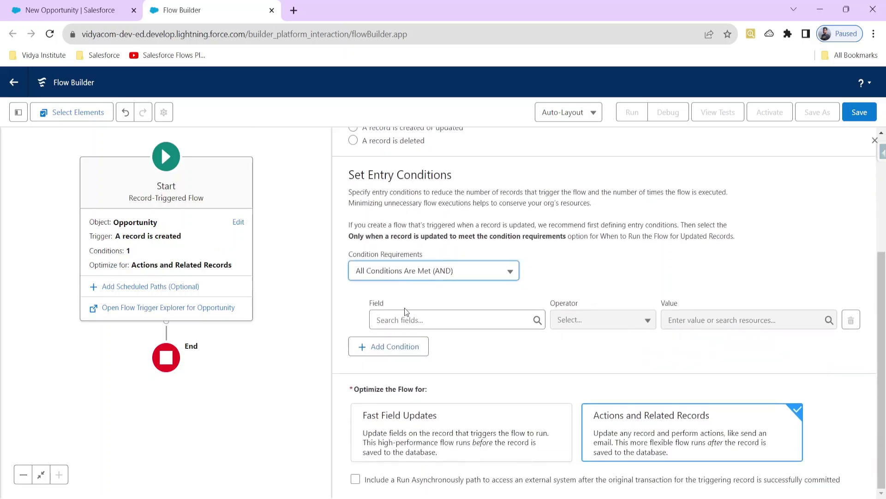
left_click(406, 318)
type("stage")
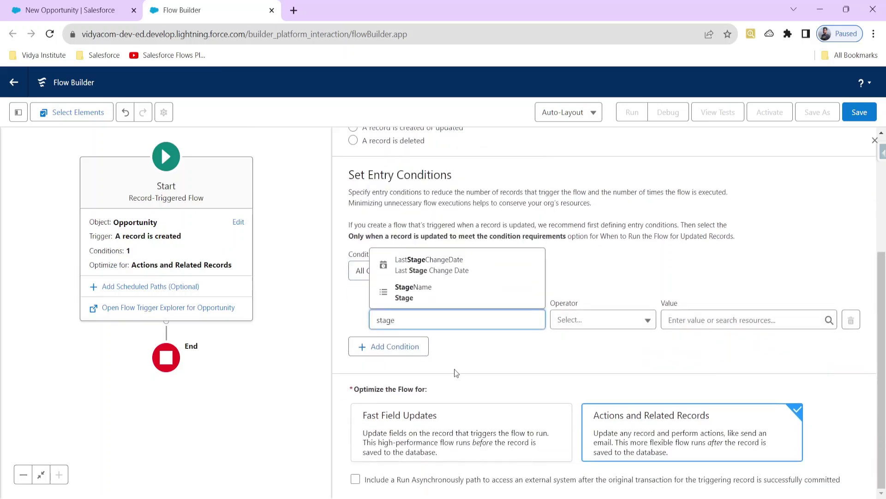
left_click(434, 294)
left_click(710, 319)
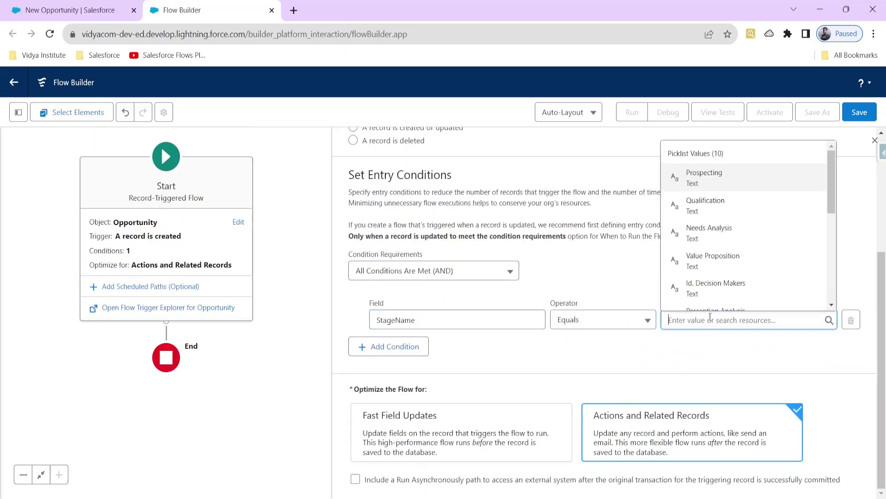
scroll(708, 254, "down", 6)
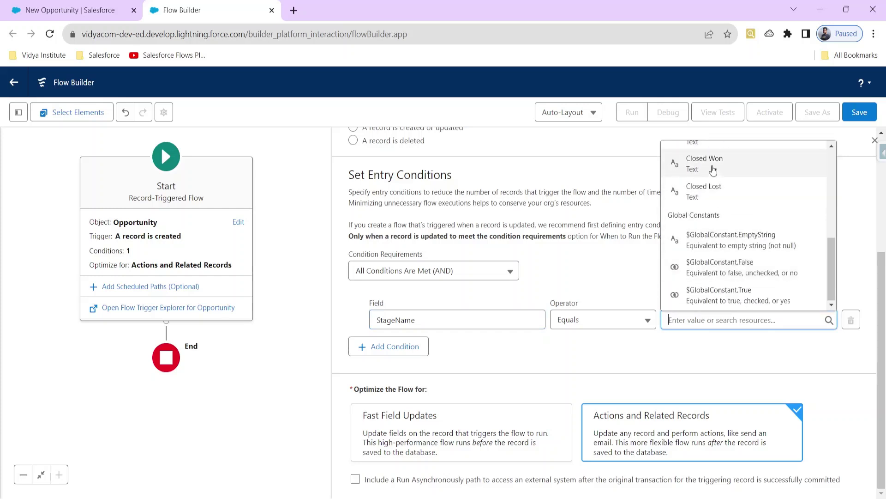
left_click(713, 170)
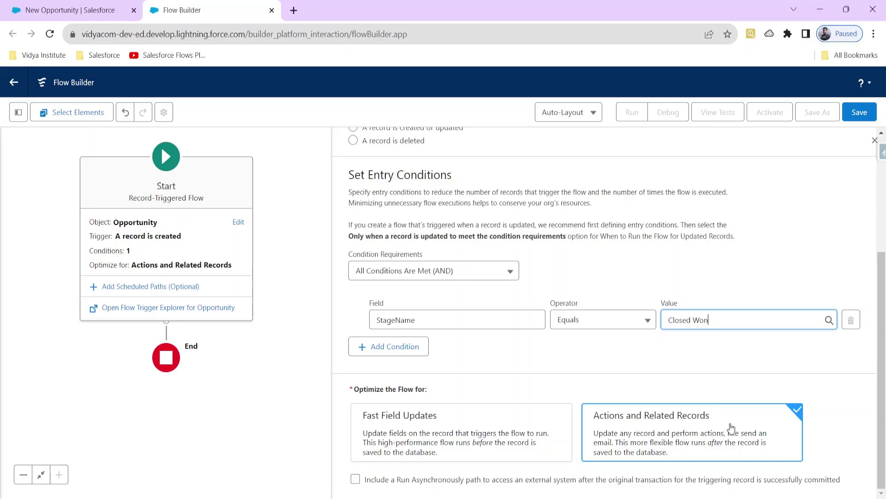
- Optimize the flow for Fast Field Updates and close the Start settings
left_click(438, 426)
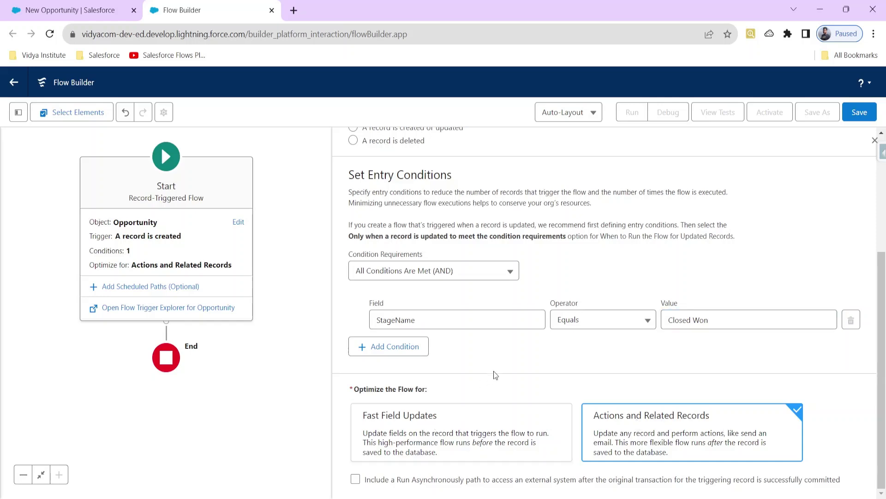
left_click(455, 407)
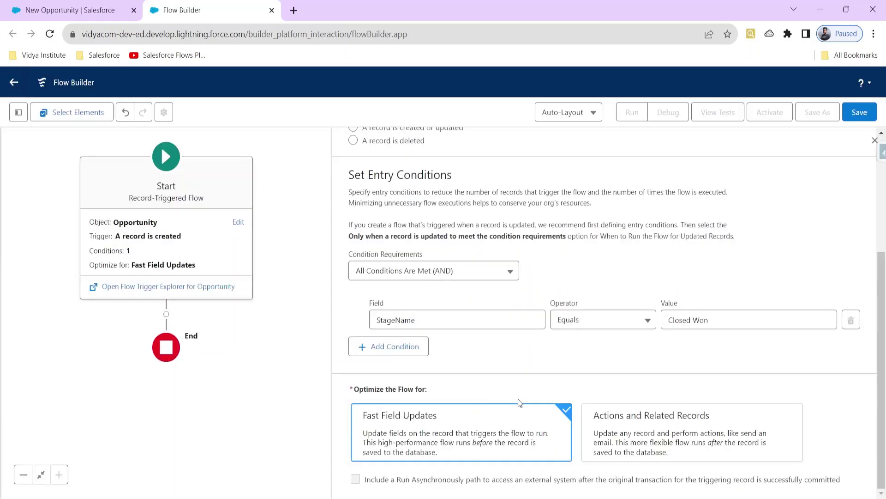
left_click(875, 140)
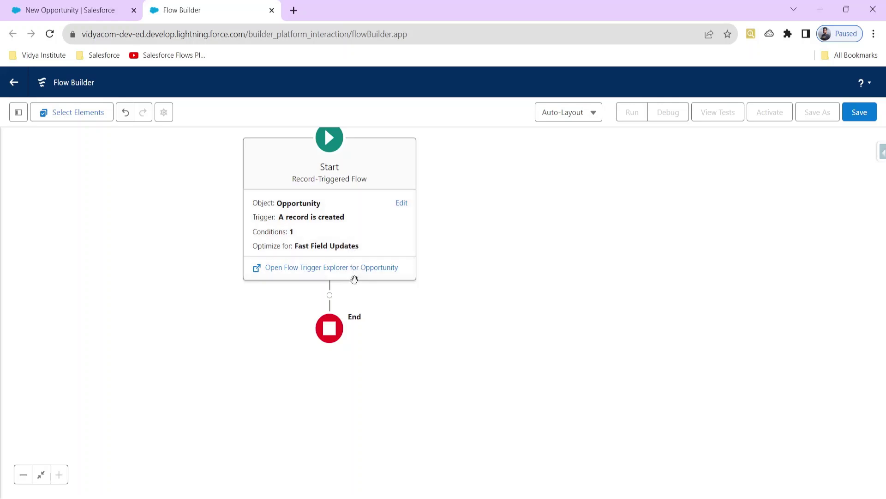
- Add an Assignment after Start, then view the Delivery/Installation Status choices on the opportunity form
left_click(334, 298)
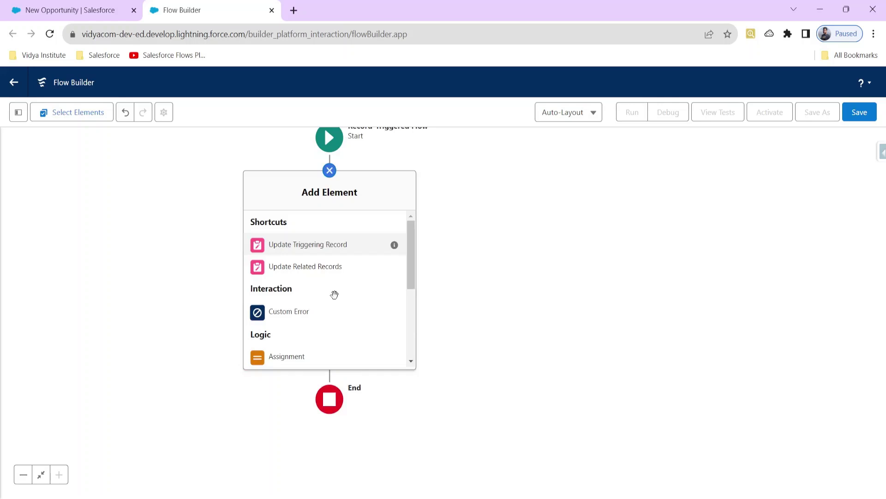
left_click(292, 357)
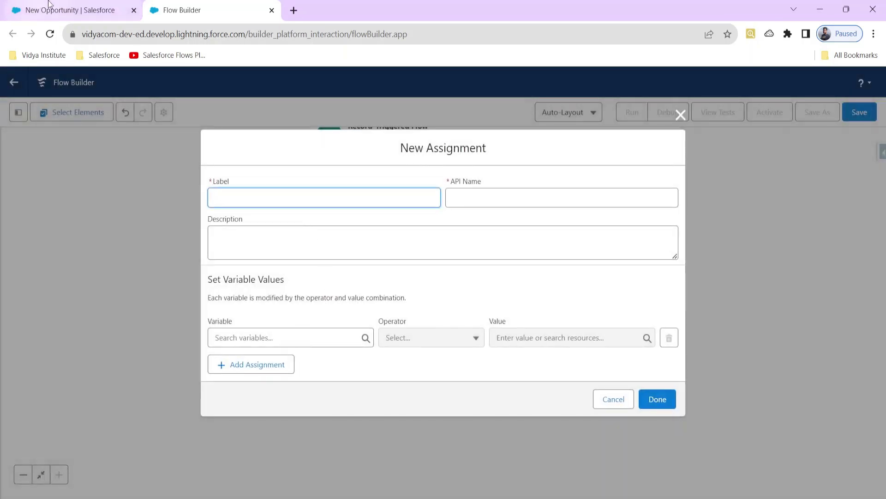
left_click(69, 10)
scroll(504, 362, "down", 5)
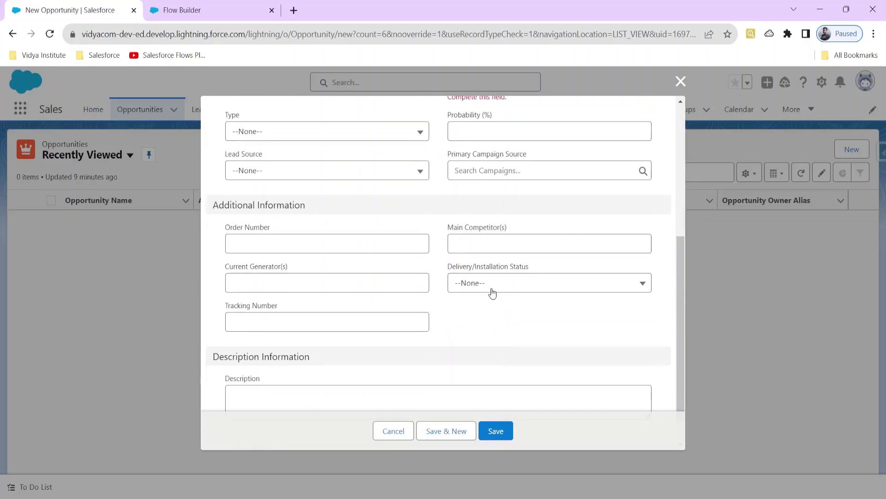
left_click(522, 282)
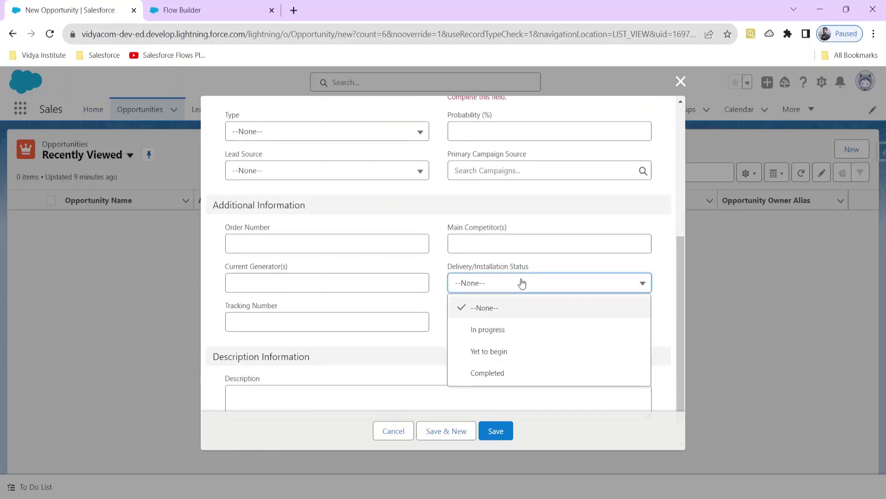
- Label the assignment 'Change Opp Field Value' so the API name auto-fills as Change_Opp_Field_Value
left_click(215, 19)
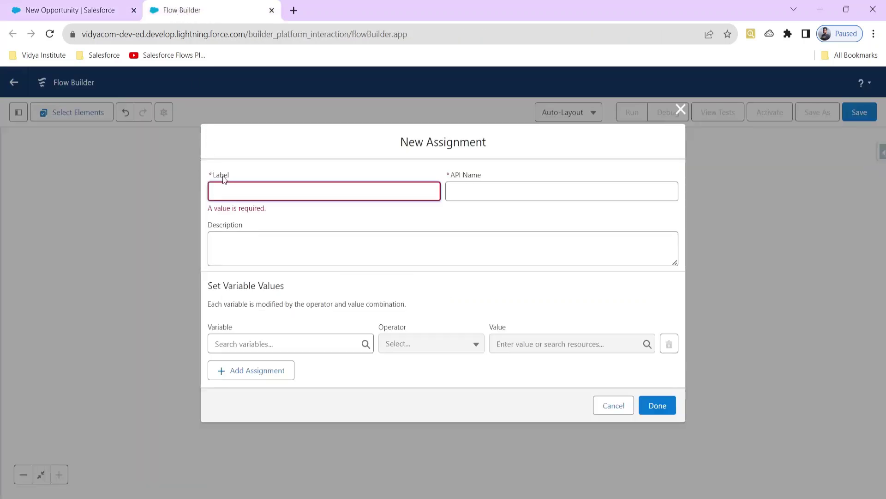
type("Change File")
key("BackSpace")
key("BackSpace")
type("d Value")
left_click(240, 189)
type("Opp")
left_click(256, 246)
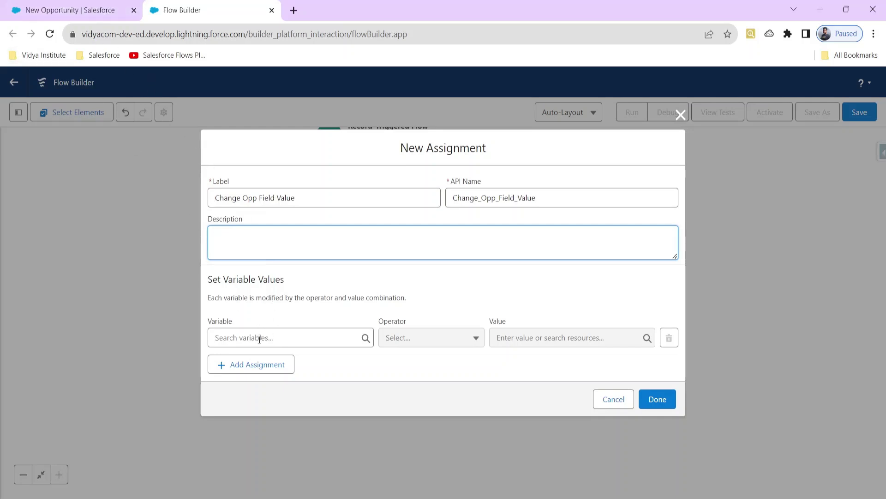
left_click(68, 7)
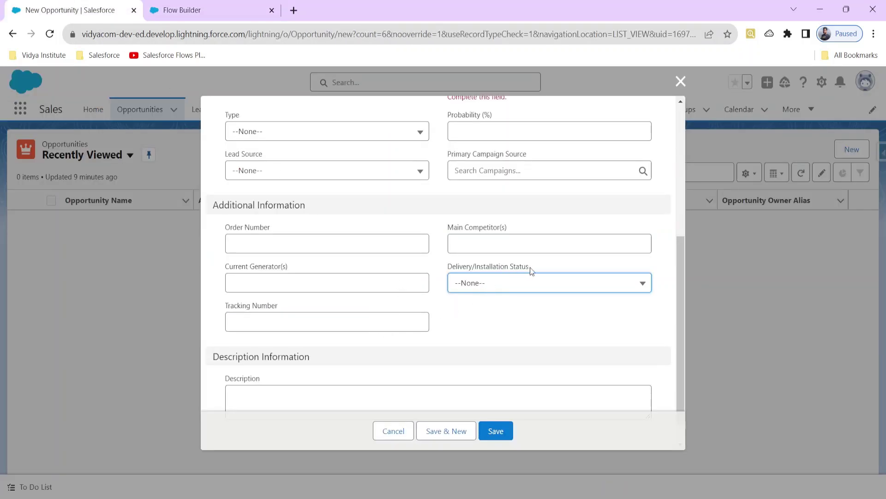
left_click(204, 15)
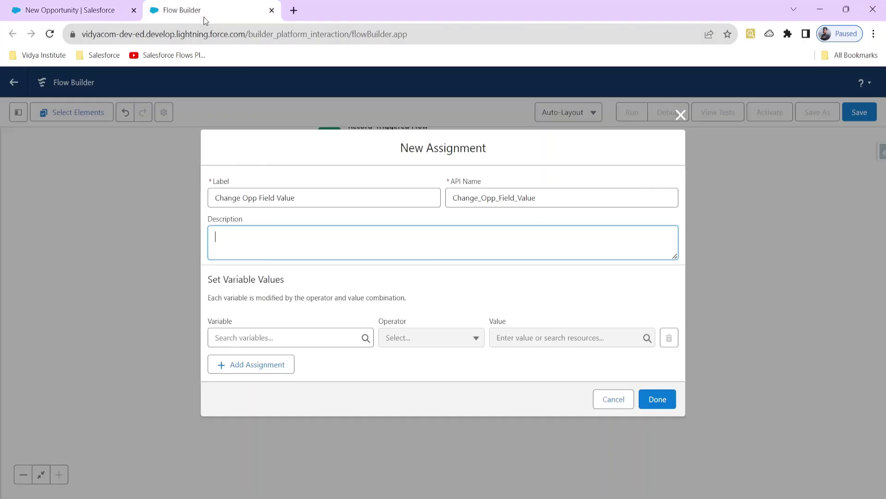
left_click(274, 332)
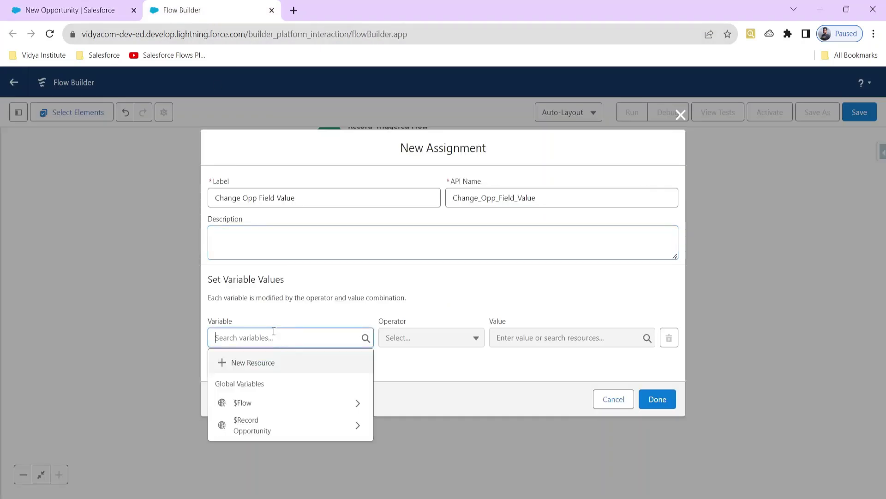
- Make the assignment set $Record Delivery/Installation Status equals Completed and add it to the canvas
left_click(257, 421)
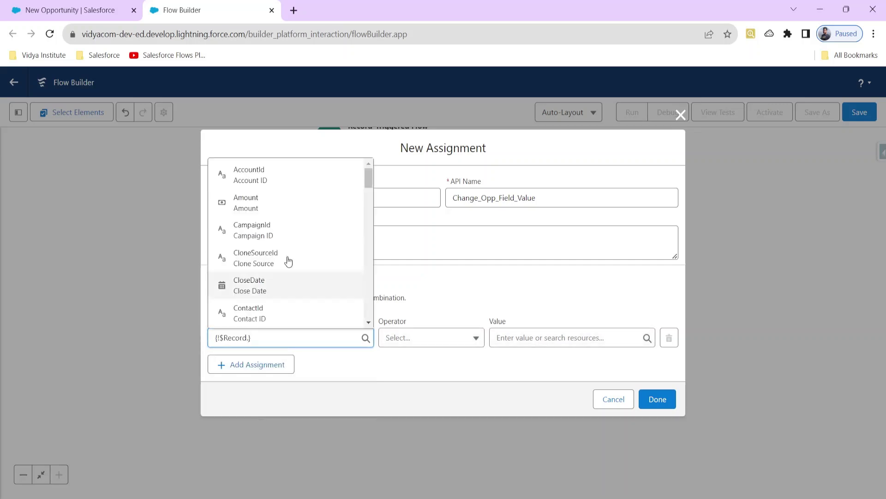
scroll(290, 240, "down", 2)
scroll(292, 237, "down", 15)
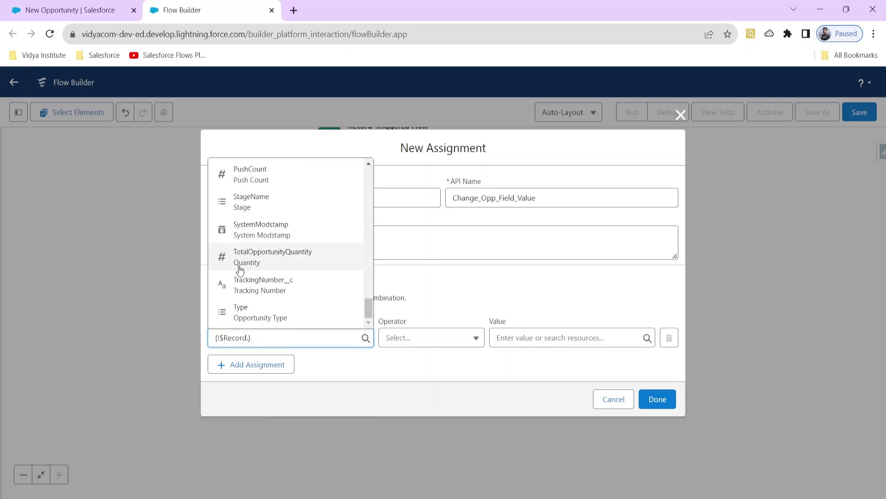
scroll(268, 243, "up", 8)
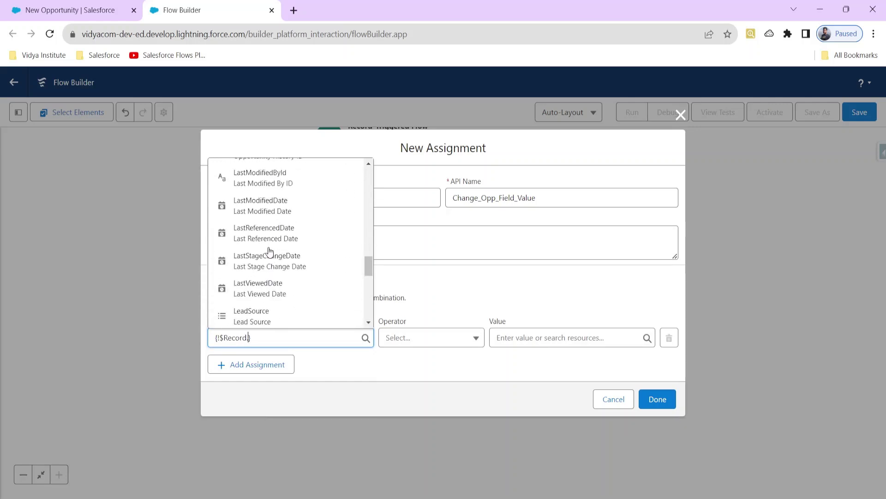
scroll(271, 251, "up", 10)
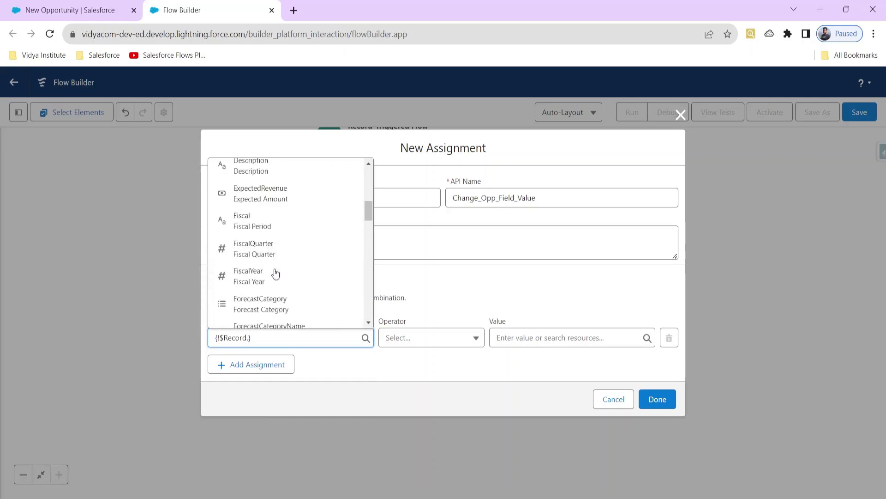
scroll(263, 231, "up", 3)
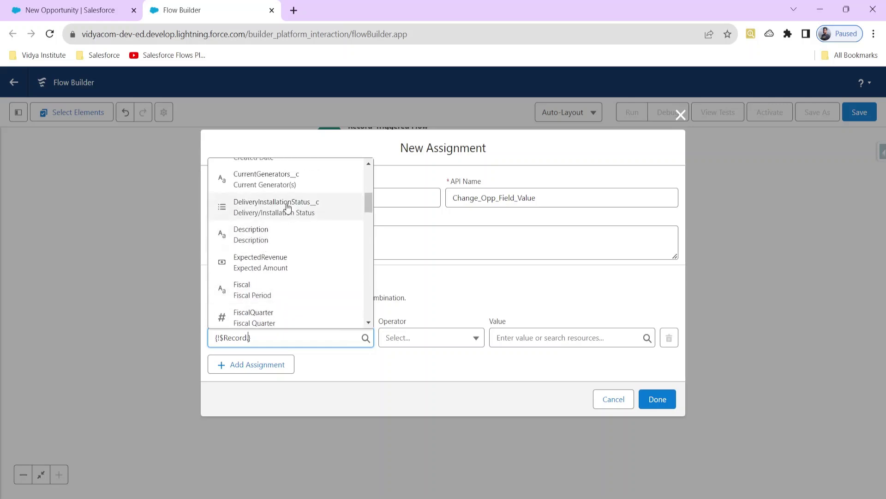
left_click(287, 208)
left_click(493, 337)
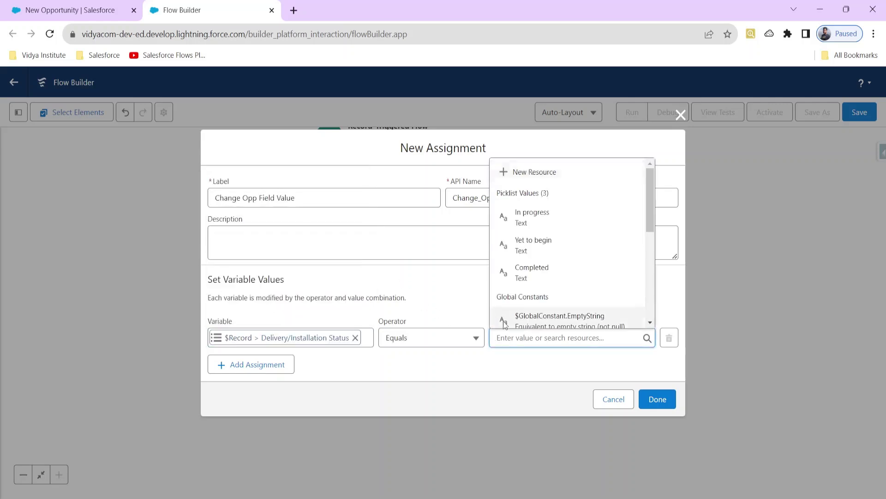
left_click(571, 282)
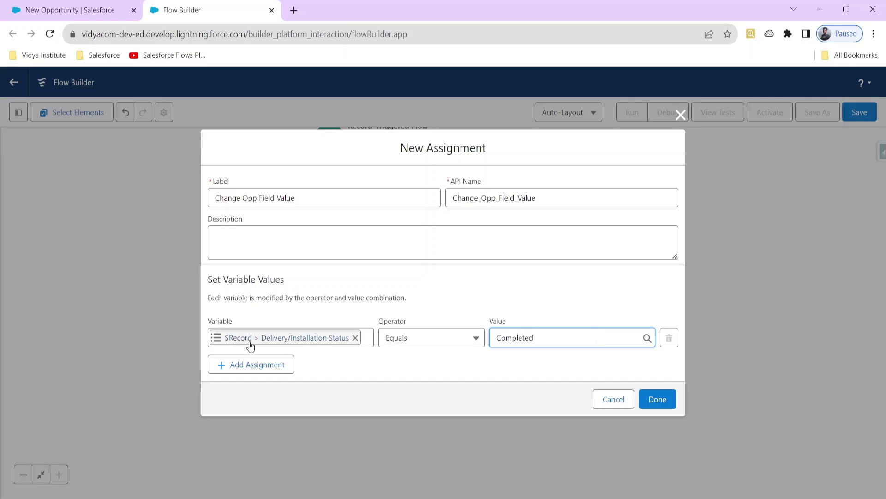
left_click(664, 400)
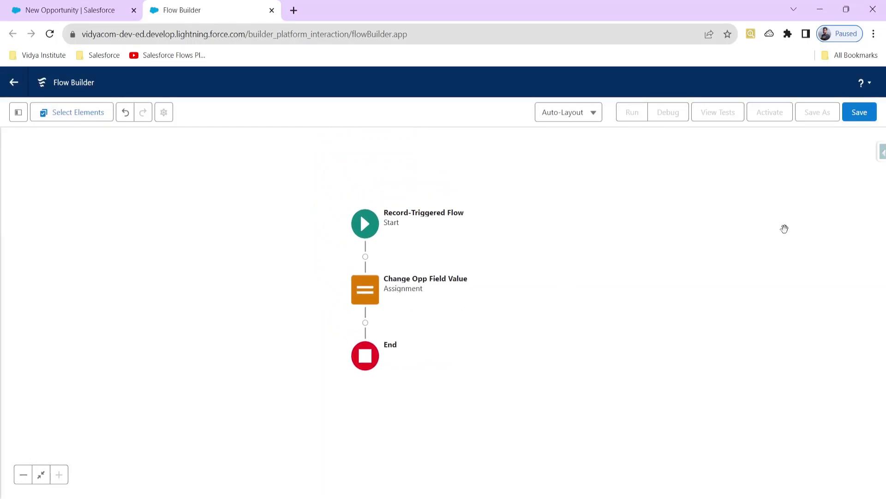
- Save the flow with label 'Fast Field Update Trigger' and activate it
left_click(859, 113)
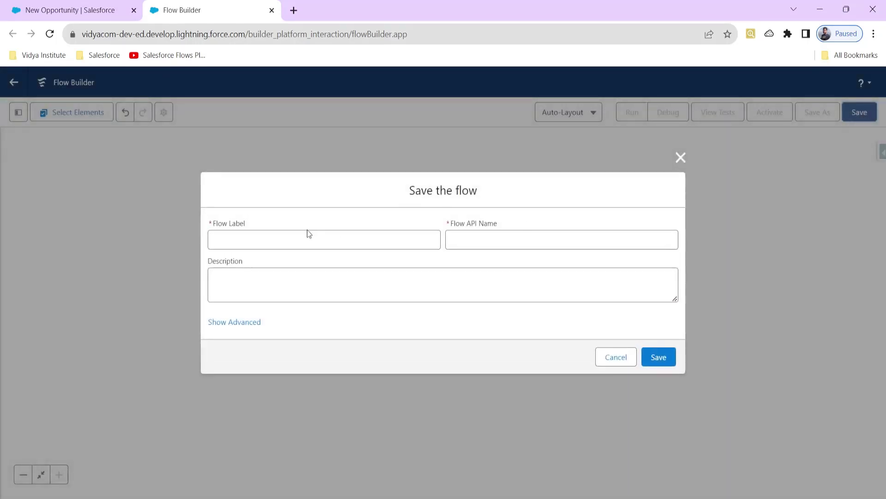
left_click(306, 236)
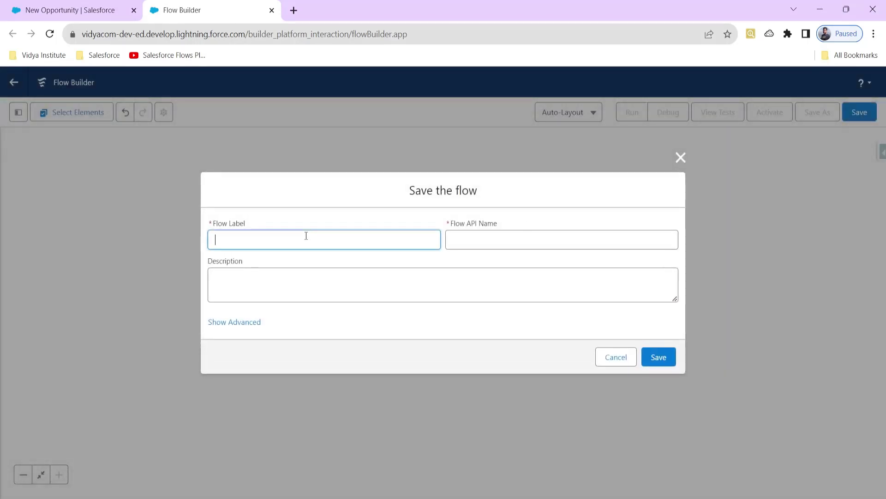
type("Fast Field Update Trigger")
left_click(338, 280)
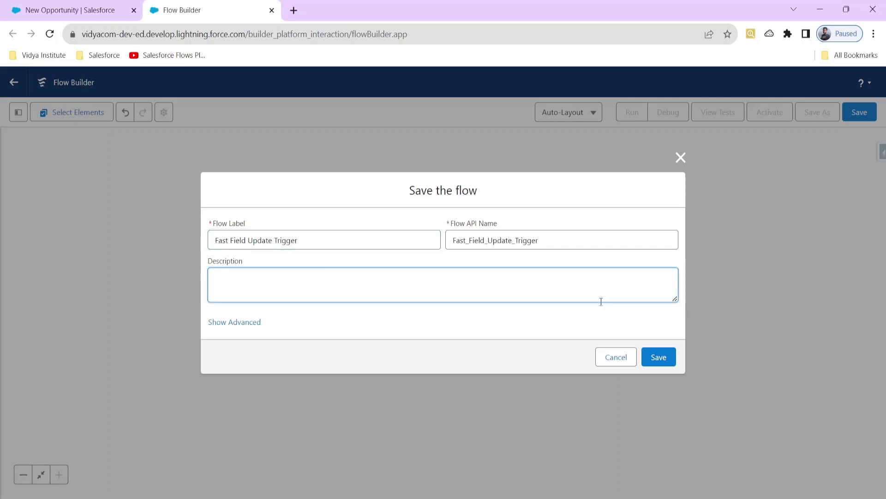
left_click(652, 358)
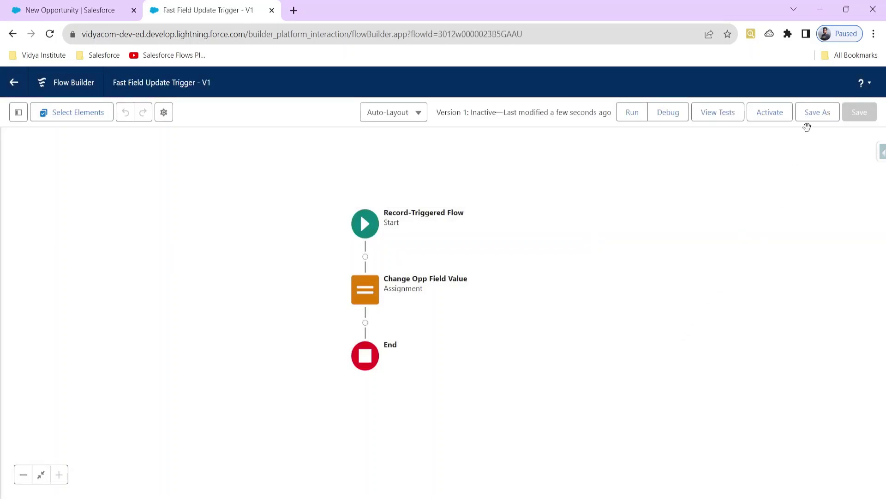
left_click(784, 121)
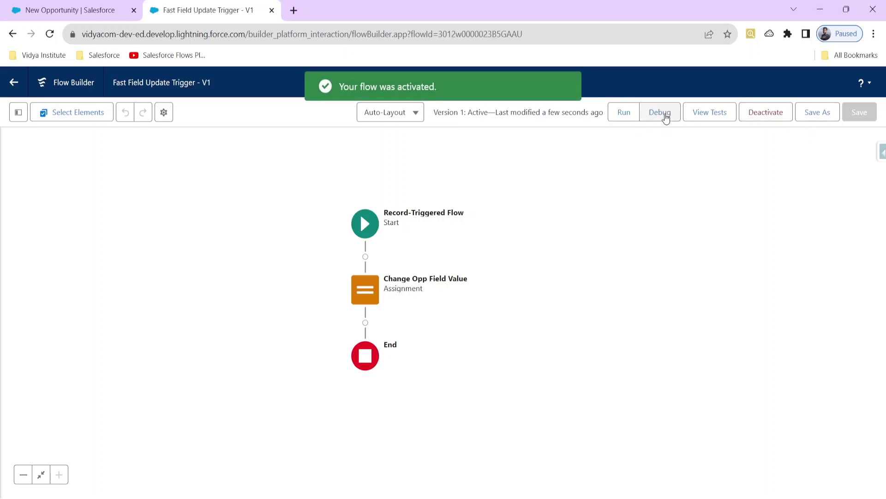
- Name the new opportunity 'test 1' with close date 10/11/2023
left_click(47, 9)
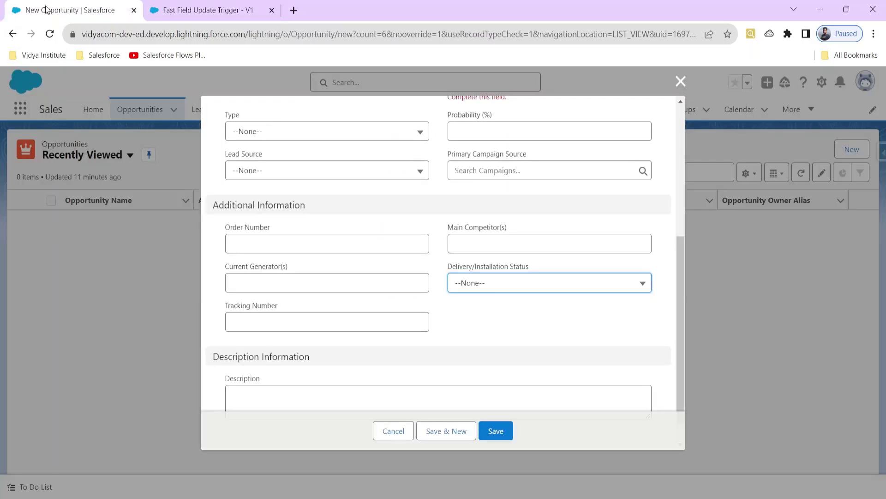
scroll(369, 306, "up", 10)
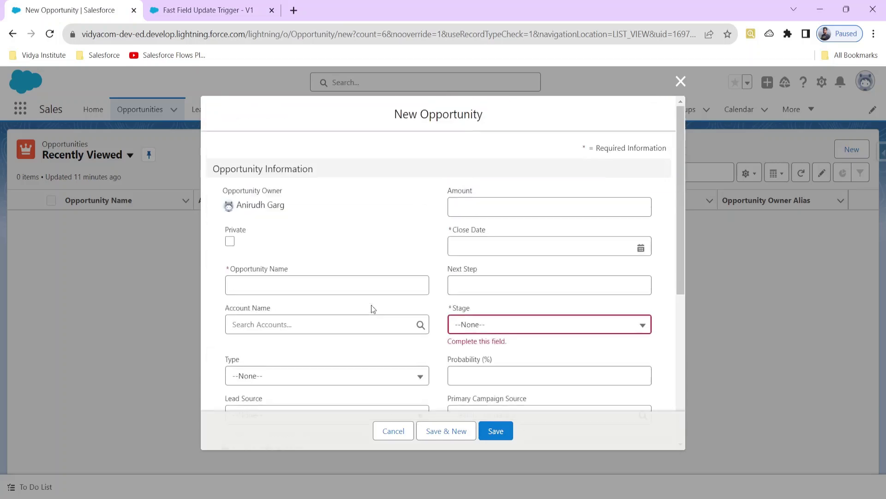
left_click(263, 282)
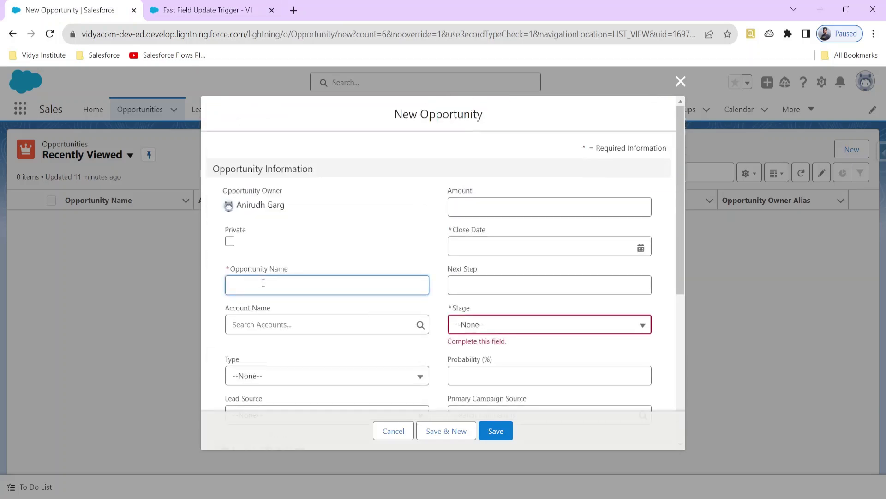
type("test 1")
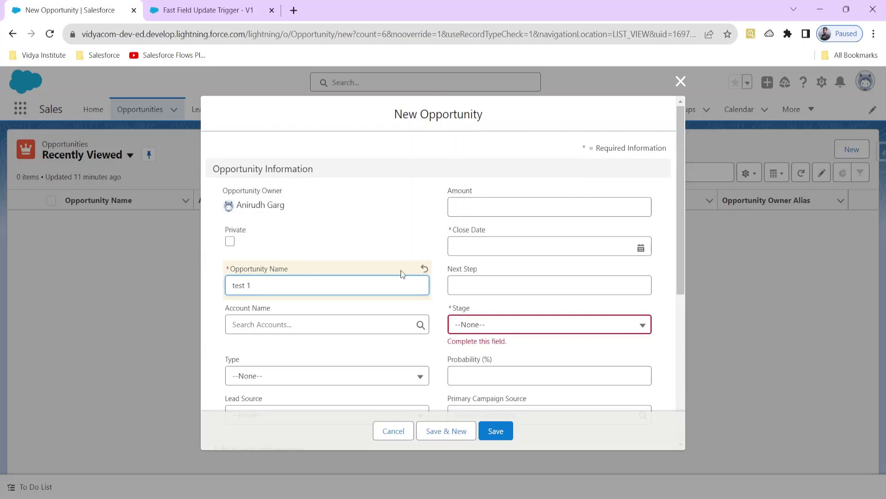
left_click(515, 247)
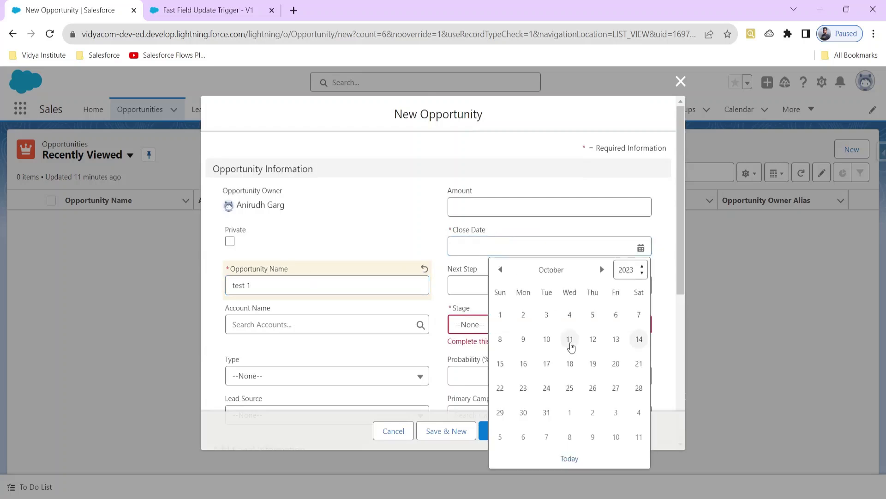
left_click(569, 339)
- Set the opportunity's Stage to Closed Won and save it
scroll(408, 348, "down", 5)
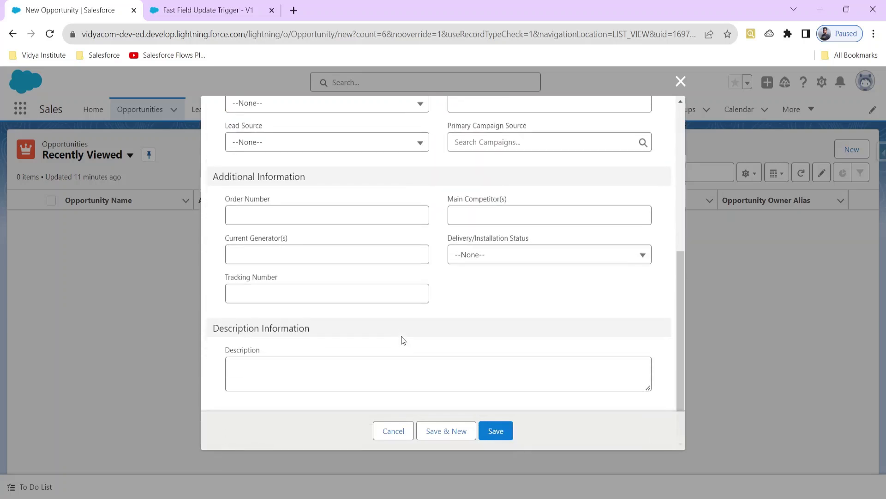
scroll(404, 344, "up", 5)
left_click(483, 298)
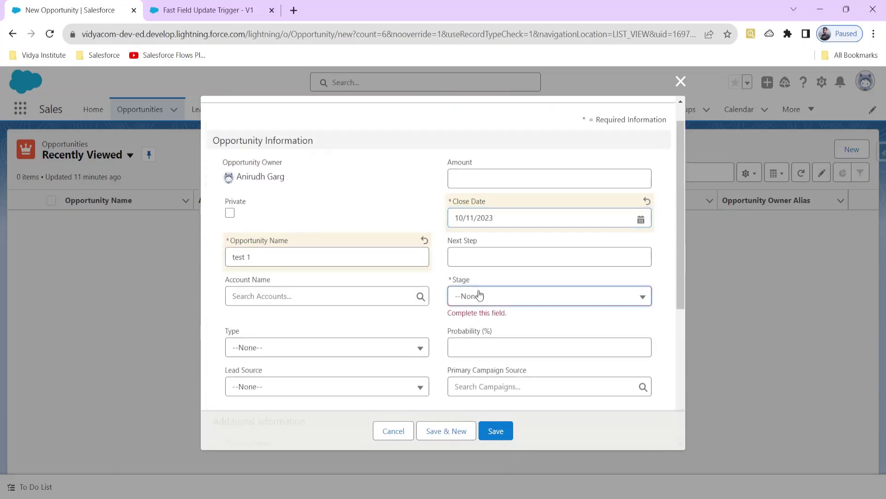
scroll(503, 360, "down", 3)
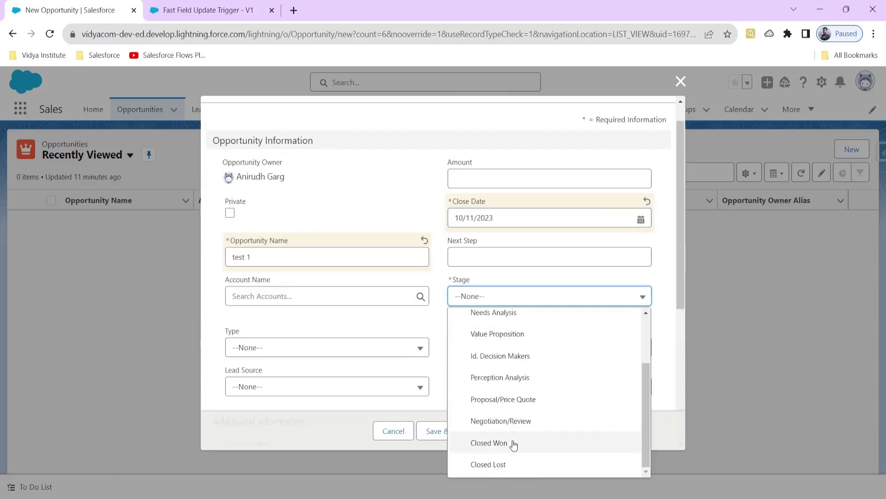
left_click(513, 443)
scroll(499, 370, "down", 4)
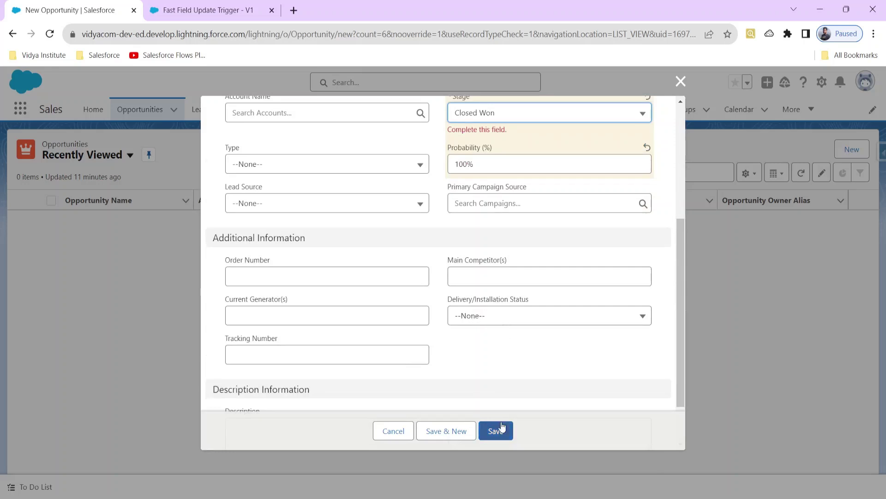
left_click(502, 430)
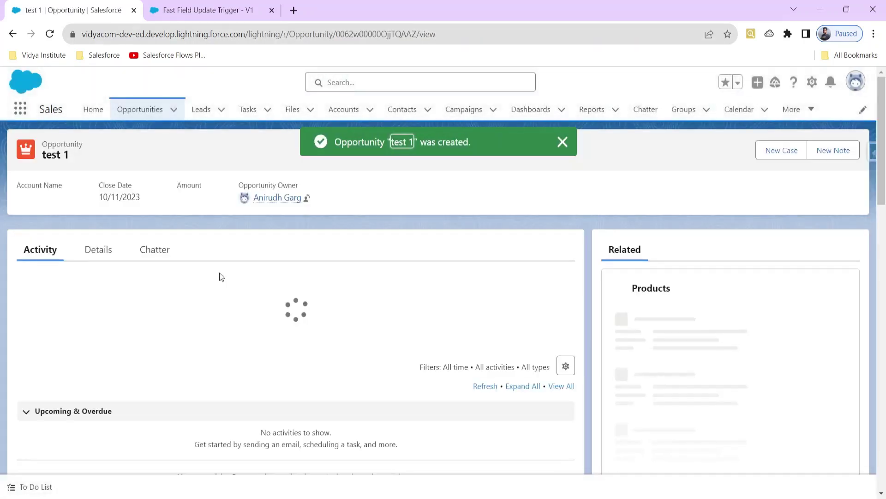
- Check test 1's Details show Delivery/Installation Status Completed, then dismiss the record-page settings prompt
left_click(111, 290)
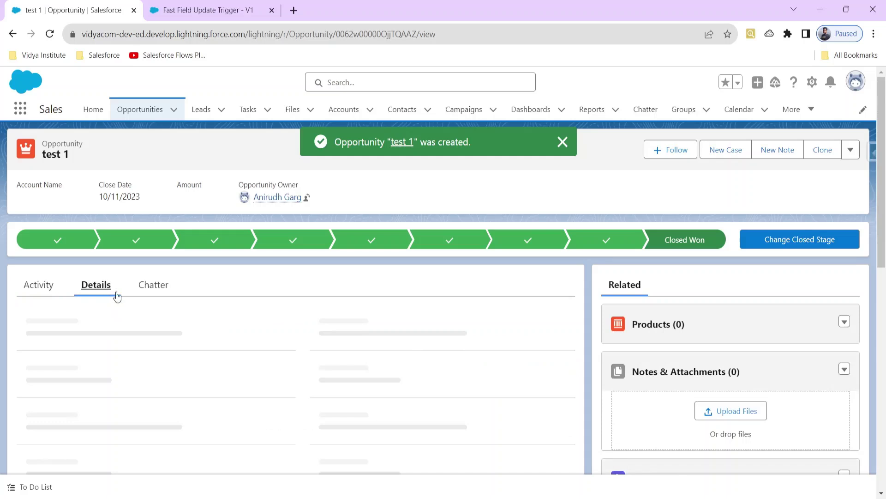
scroll(351, 356, "down", 5)
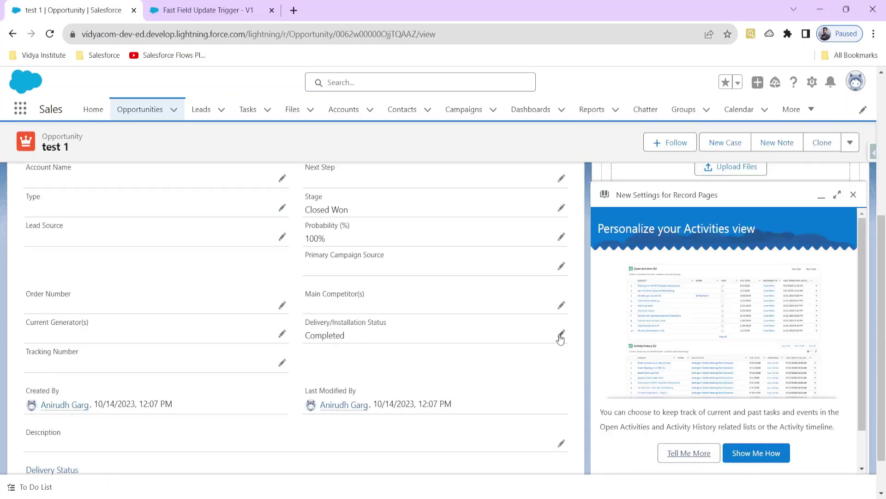
left_click(854, 195)
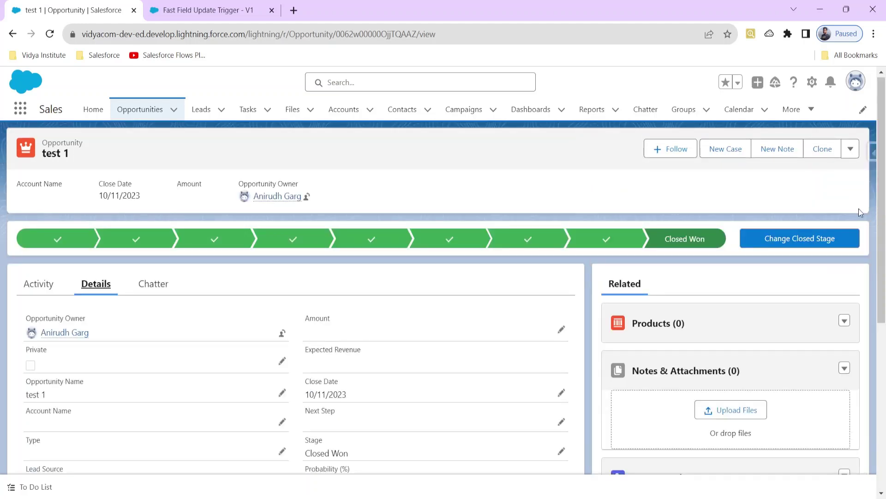
- Review the Start trigger's StageName Closed Won condition, then open the Salesforce Flows YouTube playlist in a new tab
left_click(210, 13)
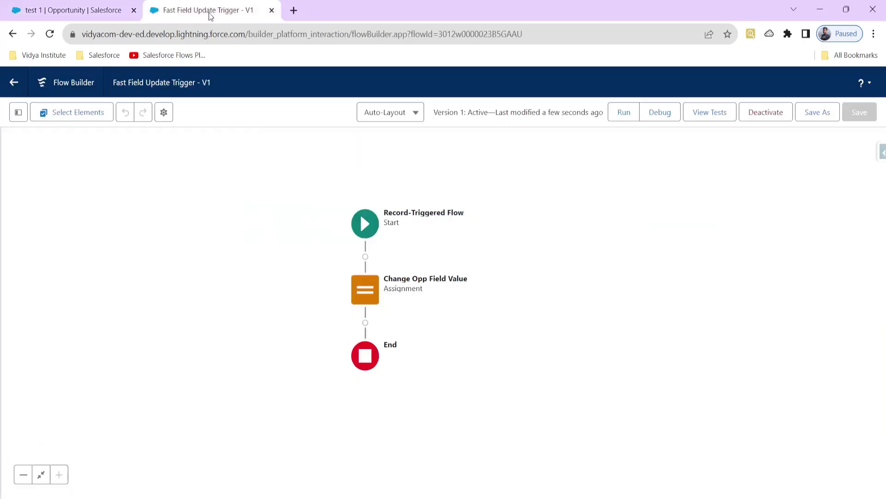
left_click(373, 223)
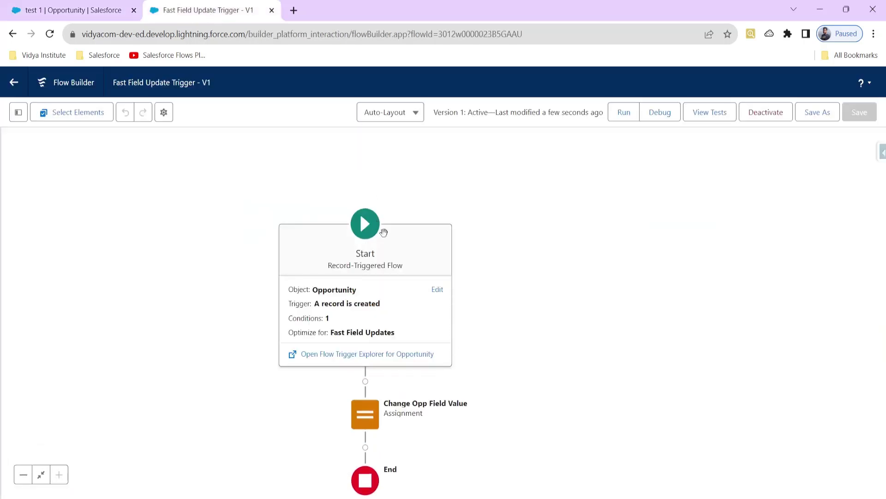
left_click(437, 290)
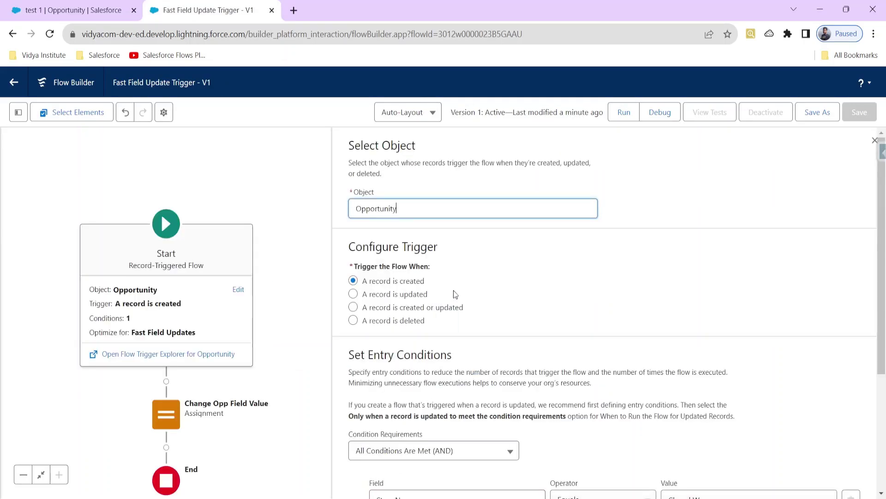
scroll(554, 332, "down", 3)
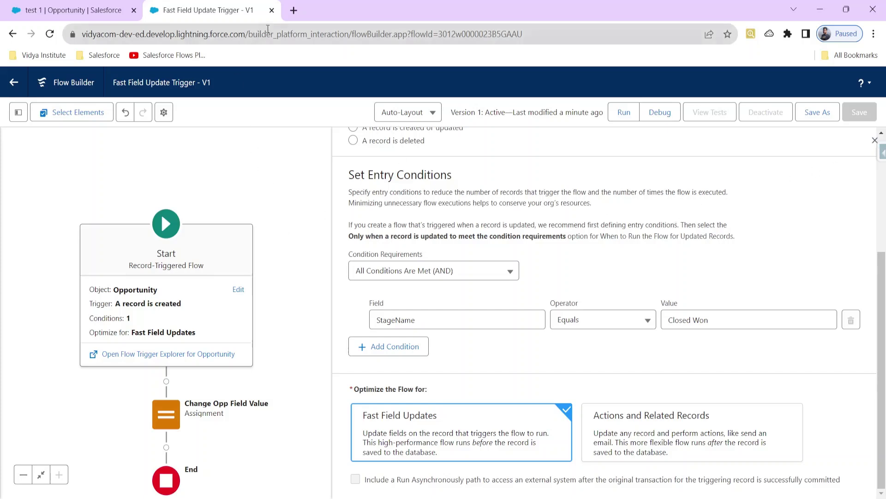
left_click(294, 10)
left_click(170, 56)
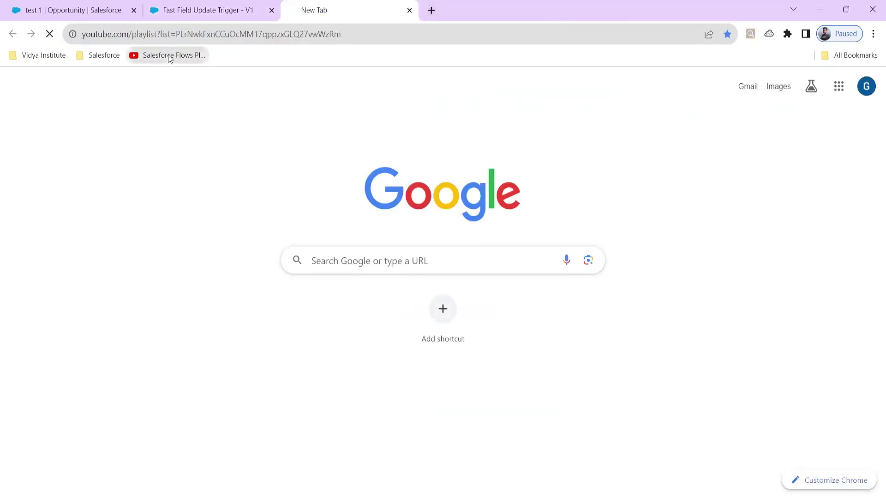